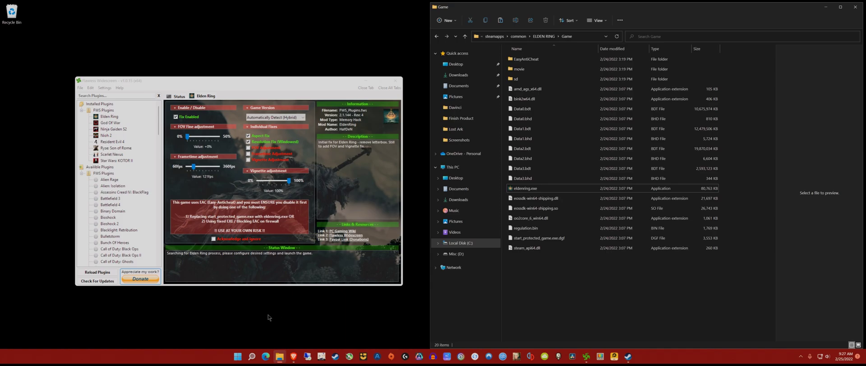
pyautogui.moveTo(142, 80); pyautogui.dragTo(144, 98)
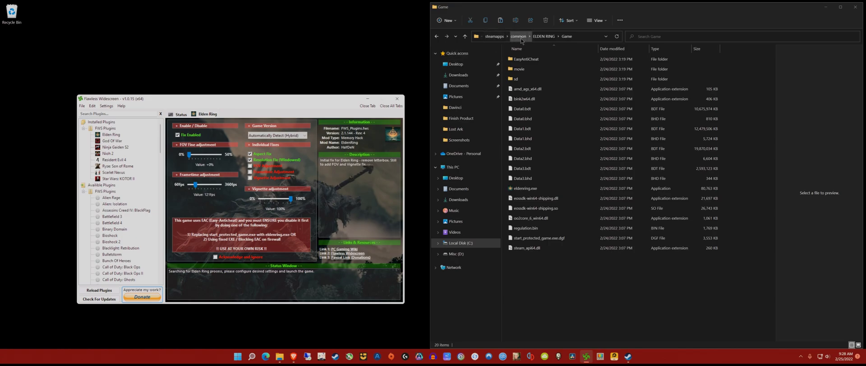
pyautogui.click(568, 37)
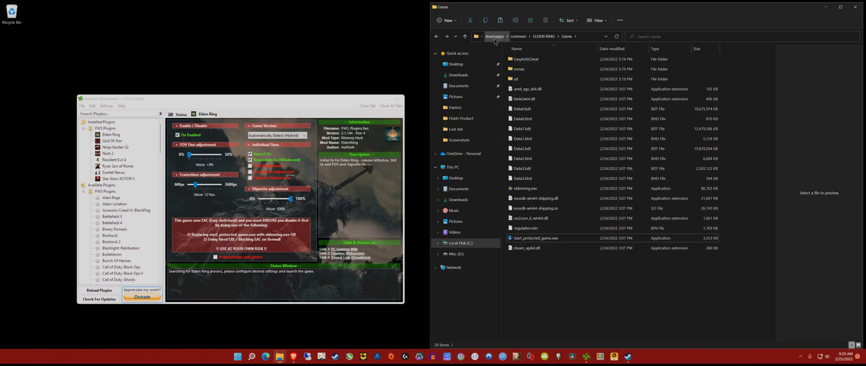
pyautogui.click(571, 38)
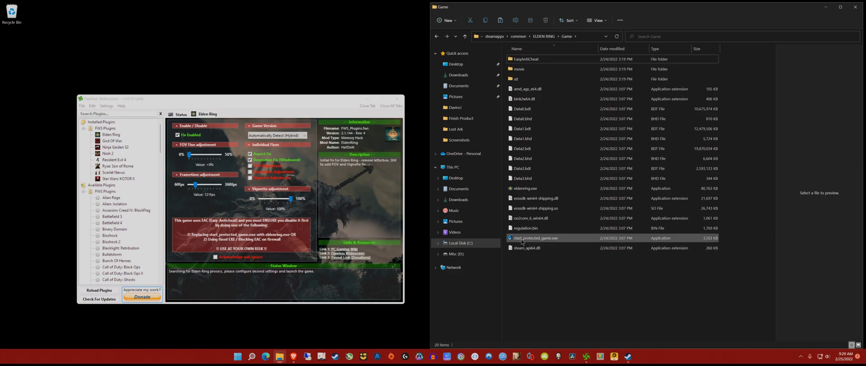
# Step: Rename start_protected_game.exe in the Elden Ring Game folder to start_protected_game.exe.gfd, accepting the extension change
pyautogui.click(538, 239)
pyautogui.moveTo(540, 242)
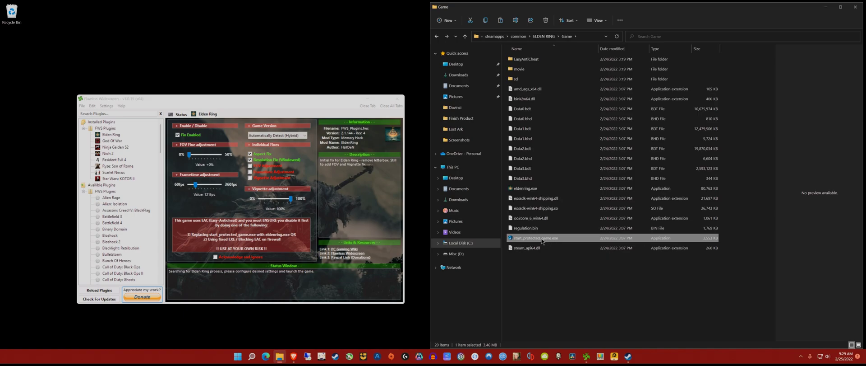
pyautogui.rightClick(543, 240)
pyautogui.click(562, 337)
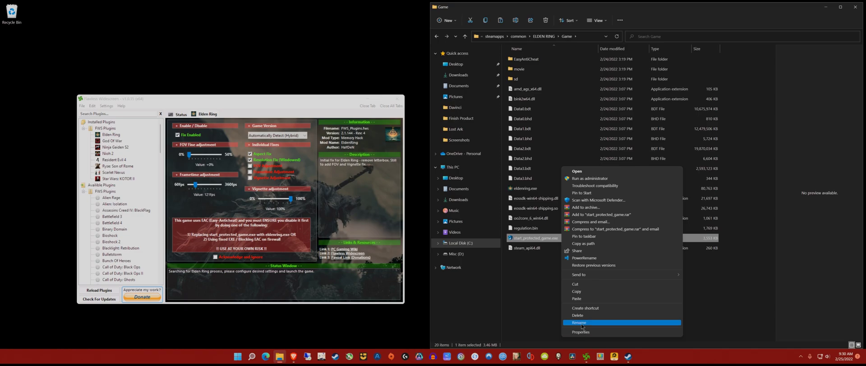
pyautogui.click(582, 322)
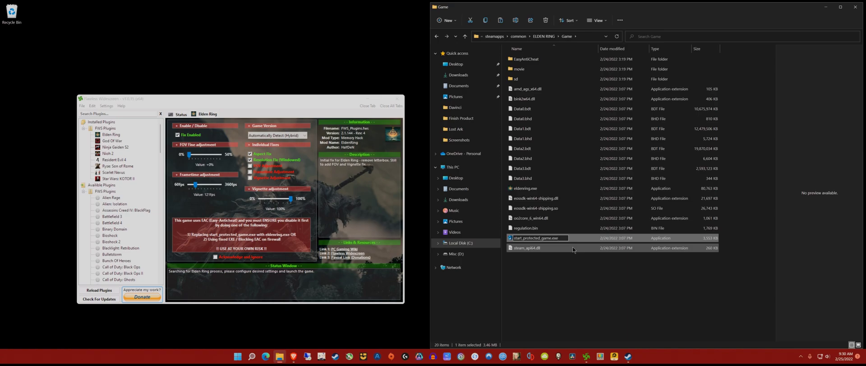
pyautogui.write('.gfd')
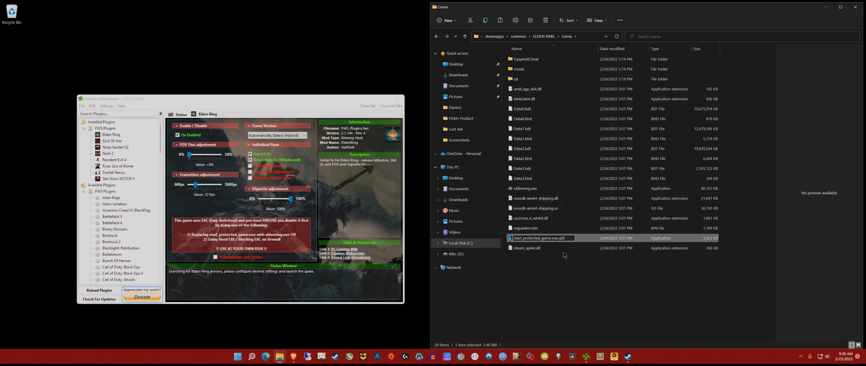
pyautogui.press('Return')
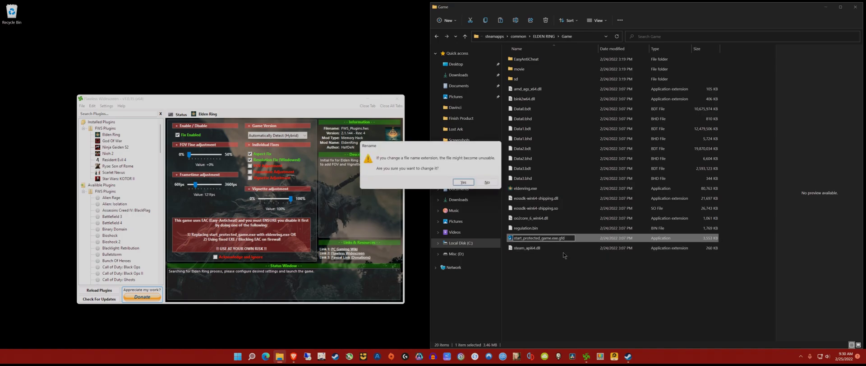
pyautogui.click(463, 186)
pyautogui.click(544, 269)
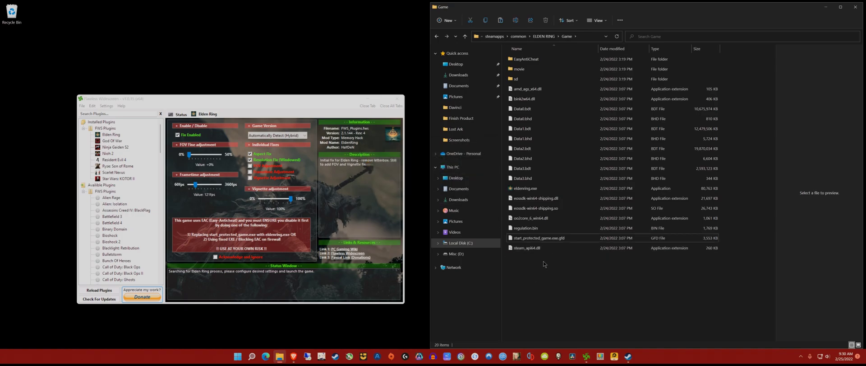
# Step: Make a duplicate of eldenring.exe inside the same Game folder
pyautogui.click(527, 190)
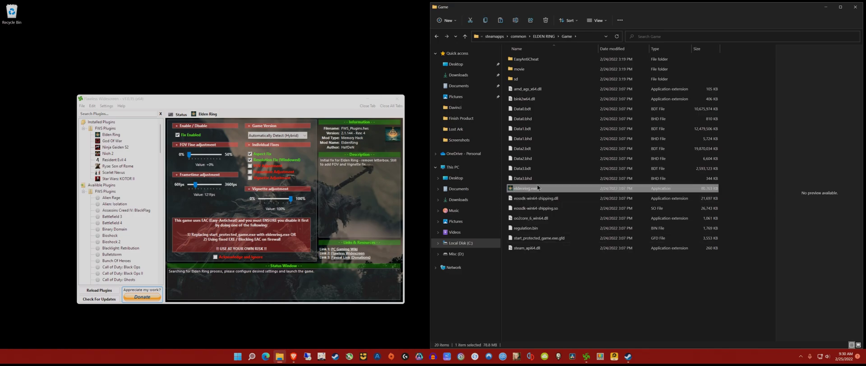
pyautogui.rightClick(534, 190)
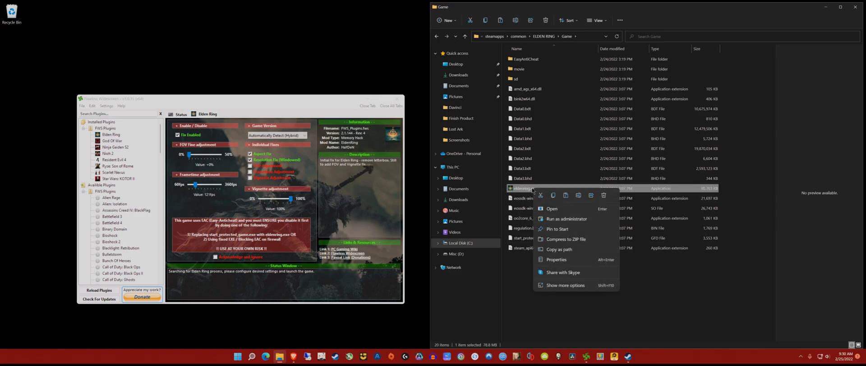
pyautogui.click(560, 285)
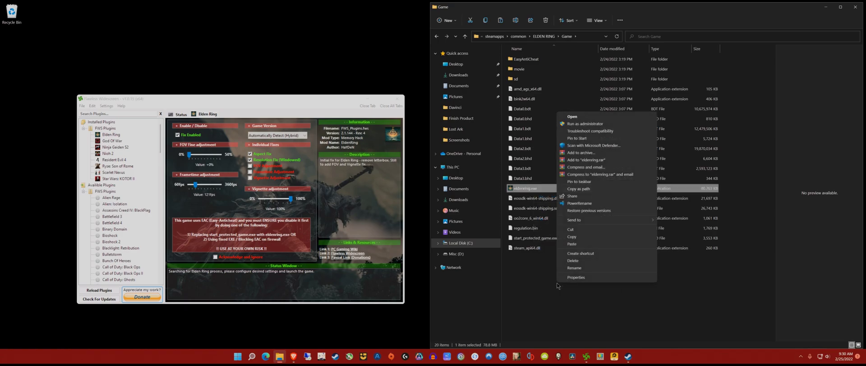
pyautogui.click(576, 237)
pyautogui.rightClick(539, 264)
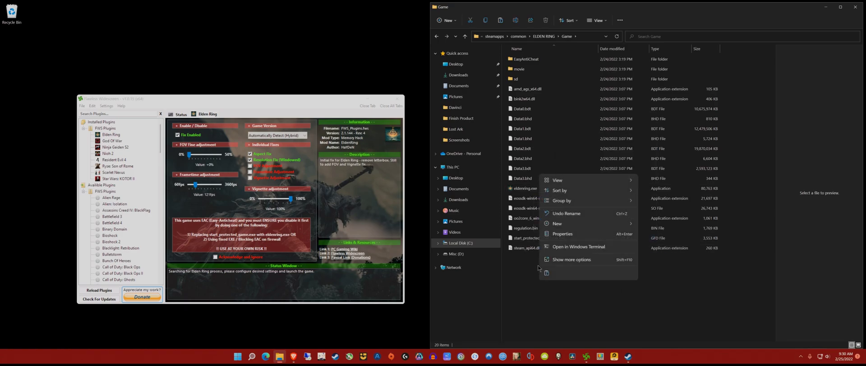
pyautogui.click(546, 272)
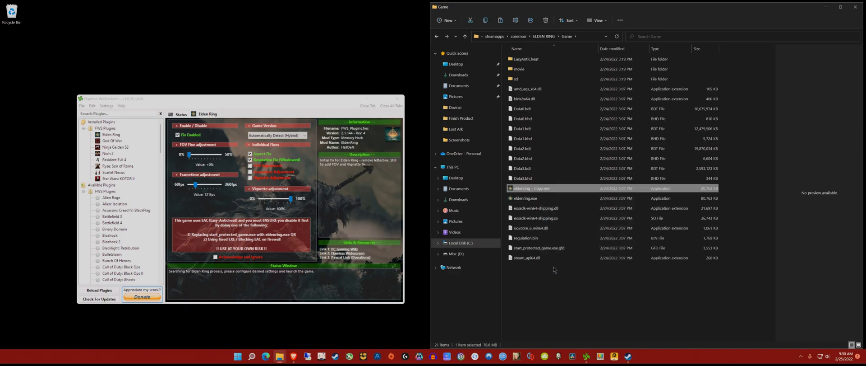
pyautogui.click(536, 280)
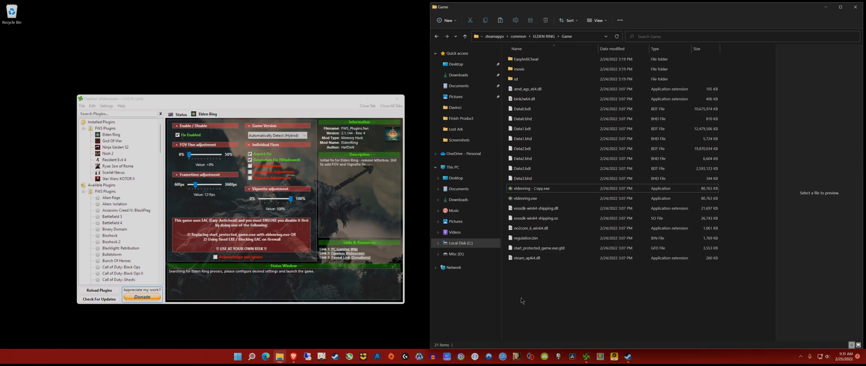
# Step: Copy the text "start_protected_game.exe", without the added extension, from the file name in the renamed .gfd file's properties
pyautogui.click(523, 248)
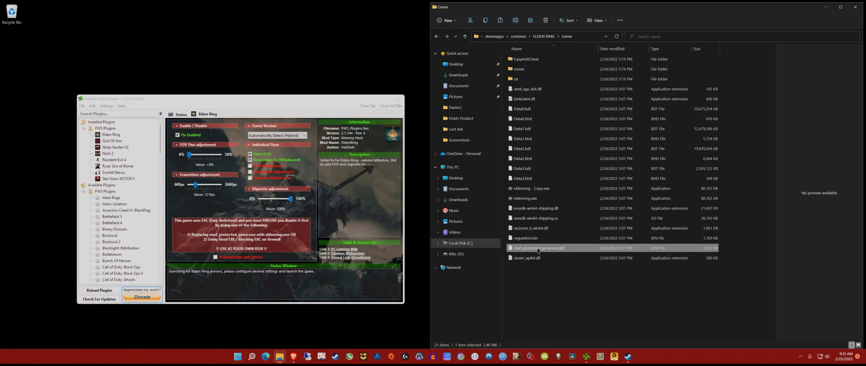
pyautogui.rightClick(539, 250)
pyautogui.click(558, 326)
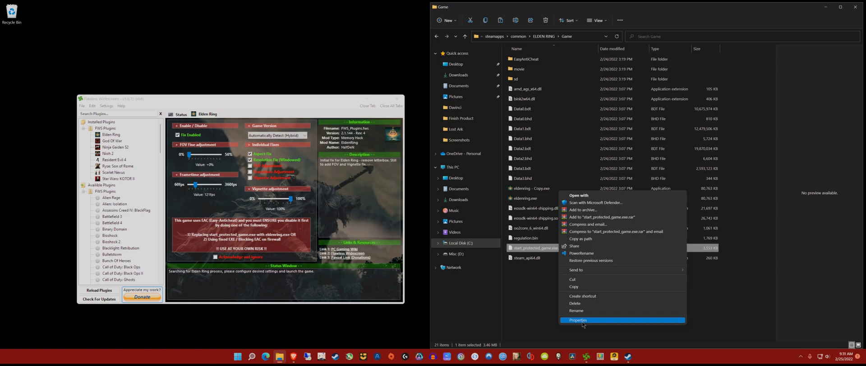
pyautogui.click(581, 321)
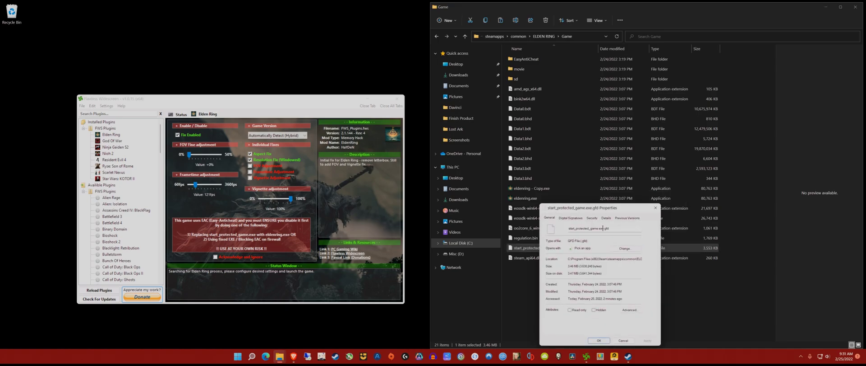
pyautogui.moveTo(604, 228); pyautogui.dragTo(567, 227)
pyautogui.rightClick(590, 227)
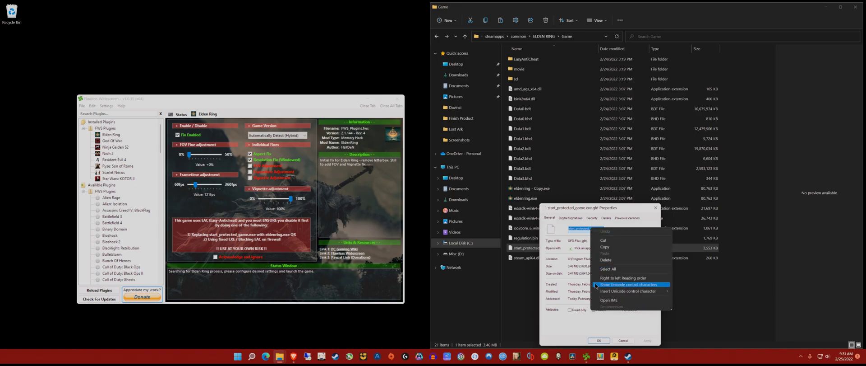
pyautogui.click(612, 247)
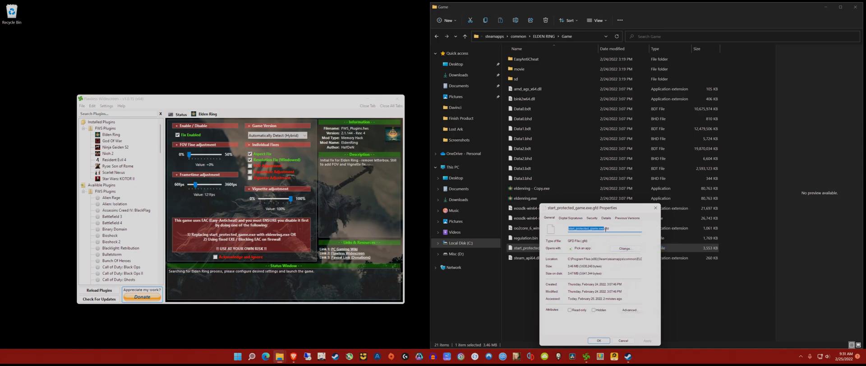
pyautogui.click(609, 341)
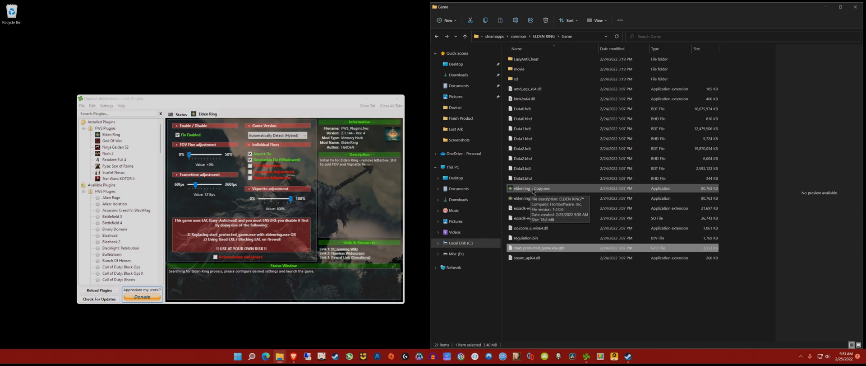
# Step: Rename the duplicate "eldenring - Copy.exe" to start_protected_game.exe using the copied name
pyautogui.click(533, 189)
pyautogui.rightClick(530, 191)
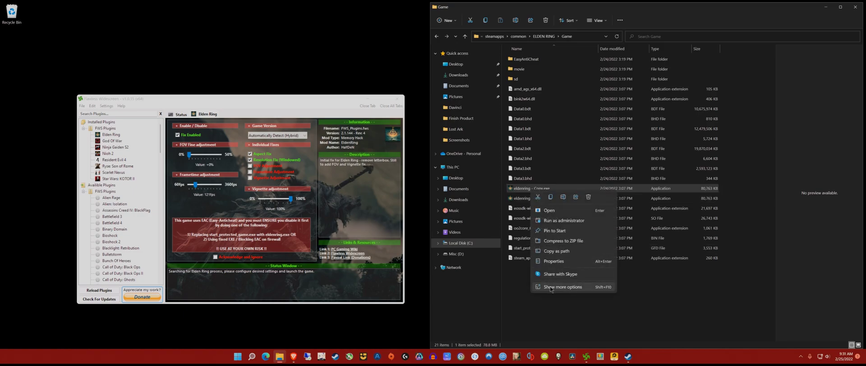
pyautogui.click(556, 289)
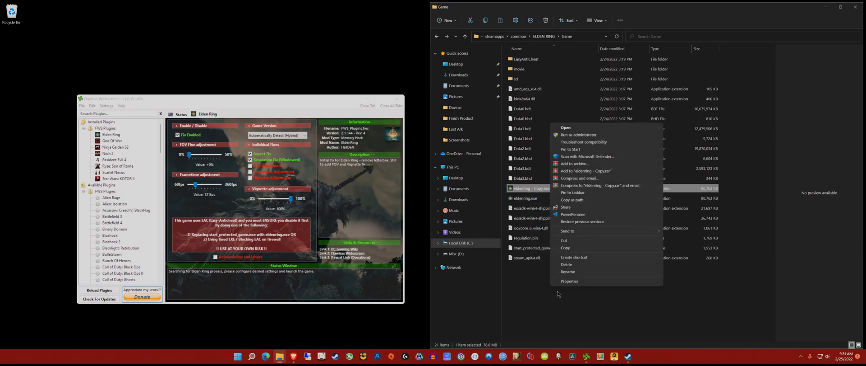
pyautogui.click(575, 272)
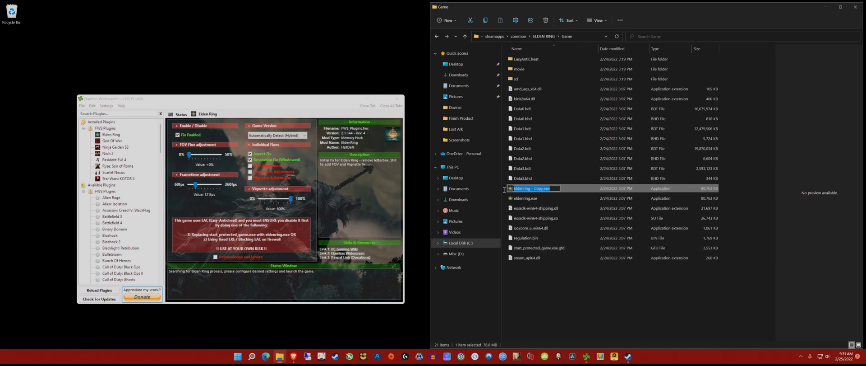
pyautogui.hotkey('ctrl', 'v')
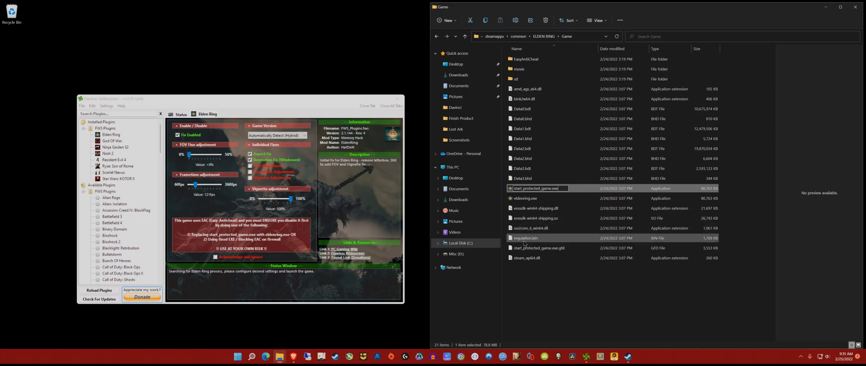
pyautogui.click(533, 288)
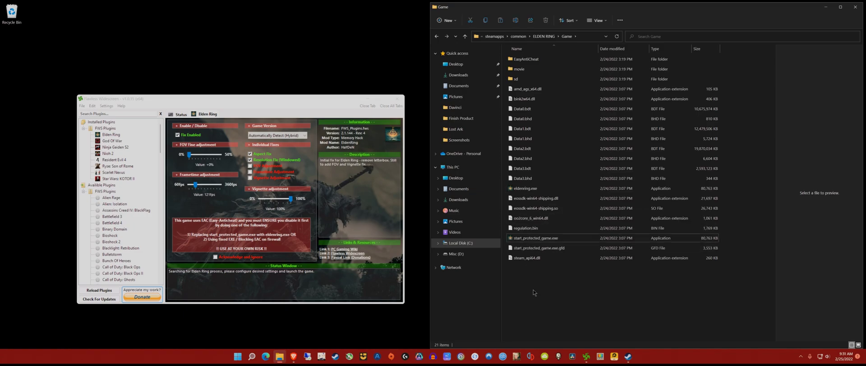
pyautogui.click(534, 247)
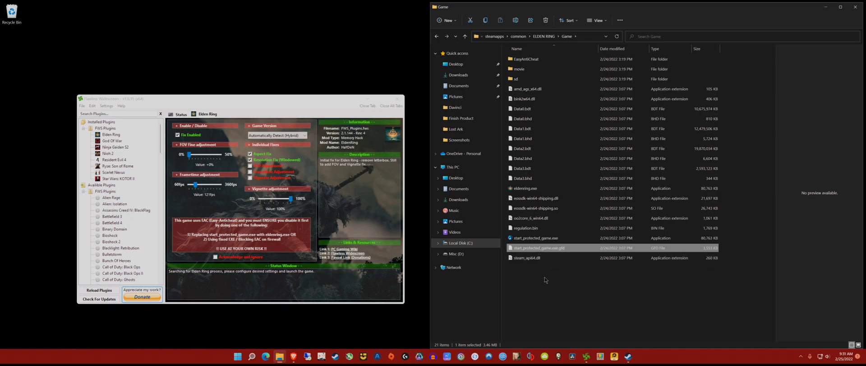
pyautogui.click(544, 277)
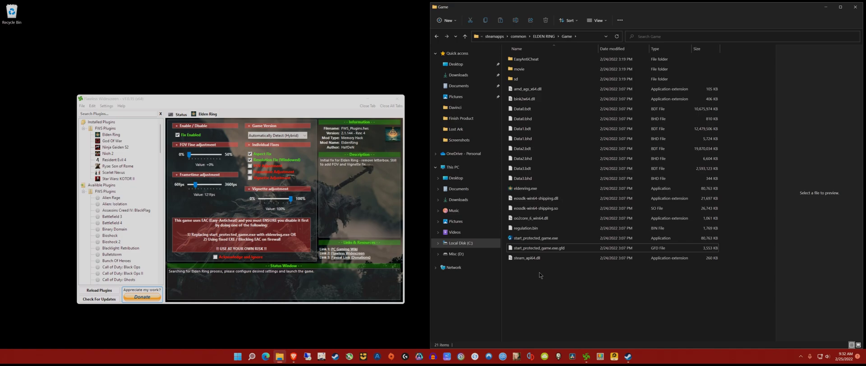
# Step: Switch to Flawless Widescreen, enable the Elden Ring fix and acknowledge the anti-cheat warning
pyautogui.moveTo(202, 97); pyautogui.dragTo(206, 110)
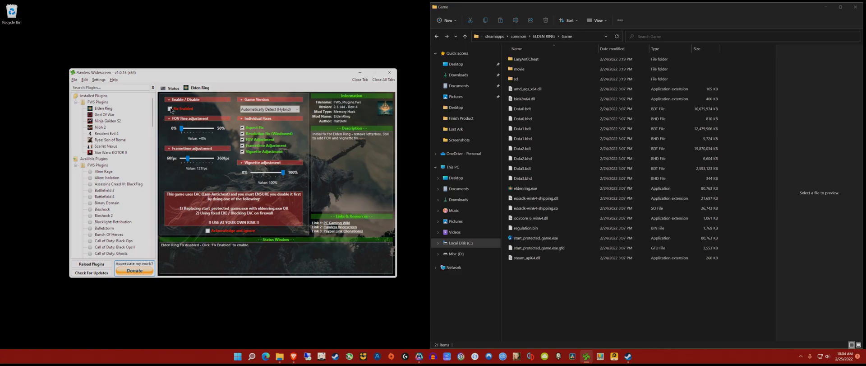
pyautogui.click(170, 109)
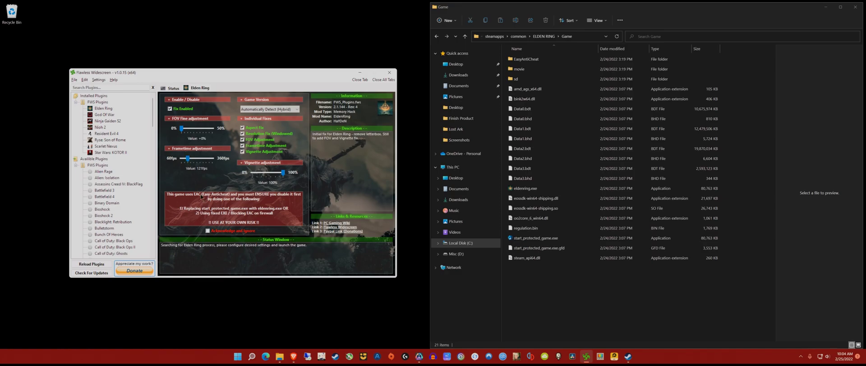
pyautogui.click(208, 230)
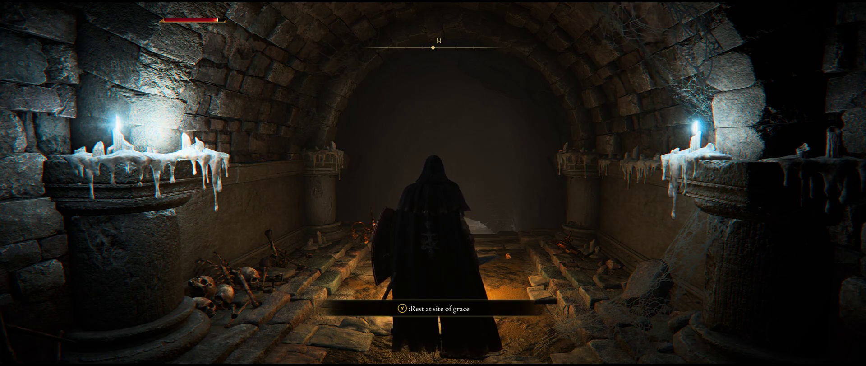
# Step: Bring Flawless Widescreen in front of the running game, move it clear of the character and raise the FOV fine adjustment above 0%
pyautogui.press('super')
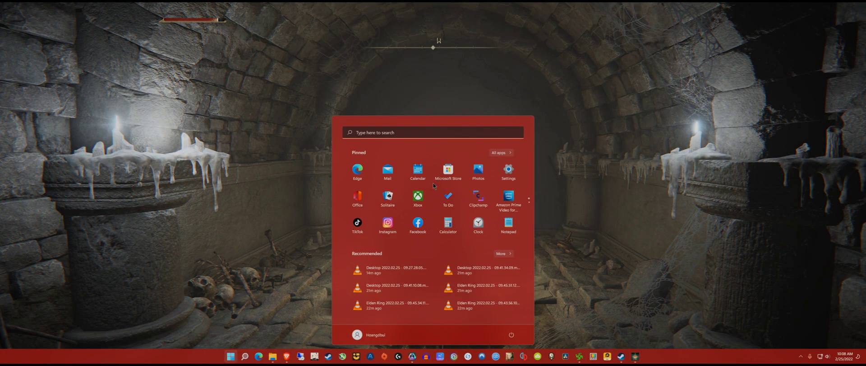
pyautogui.click(579, 356)
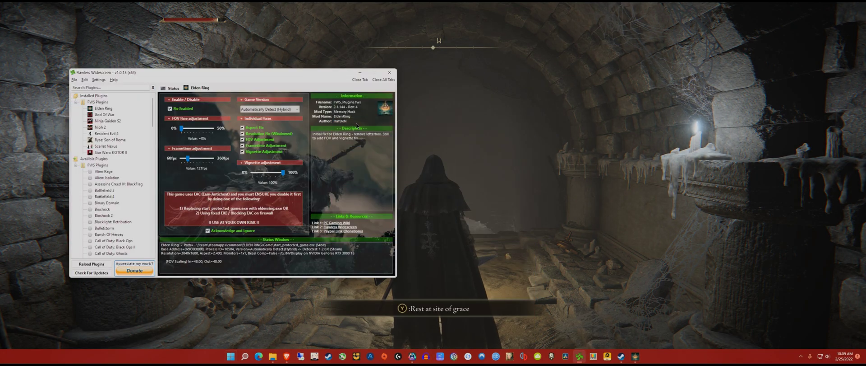
pyautogui.moveTo(283, 75); pyautogui.dragTo(204, 83)
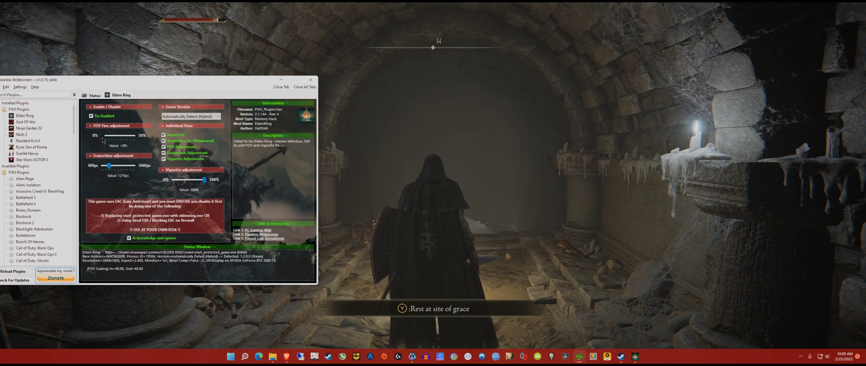
pyautogui.moveTo(103, 140); pyautogui.dragTo(116, 142)
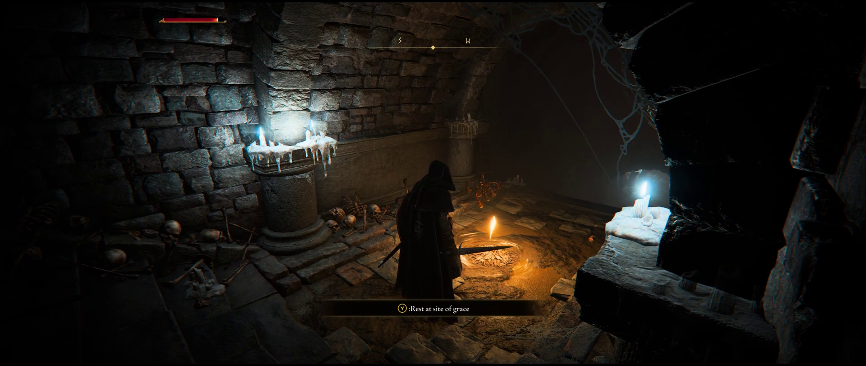
# Step: Show the performance overlay in Elden Ring and run forward across the field to check the frame rate
pyautogui.press('F10')
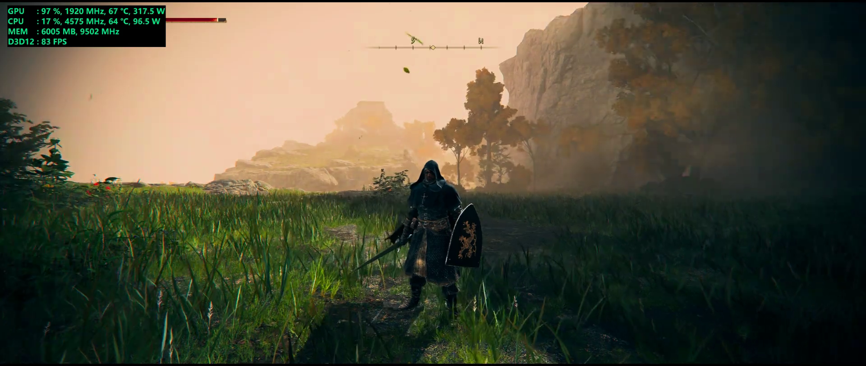
pyautogui.press('w')
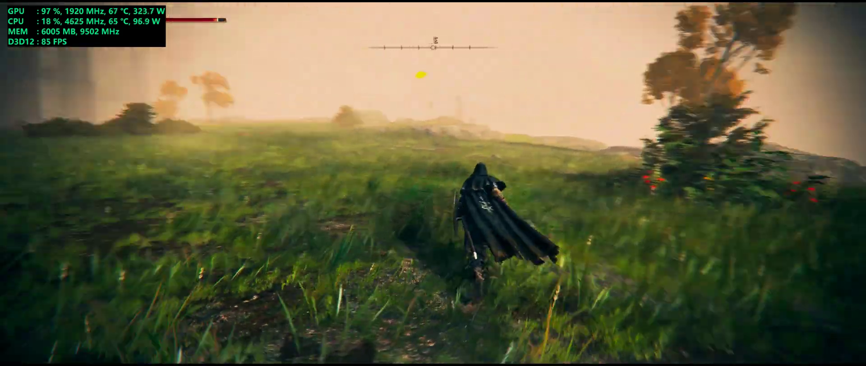